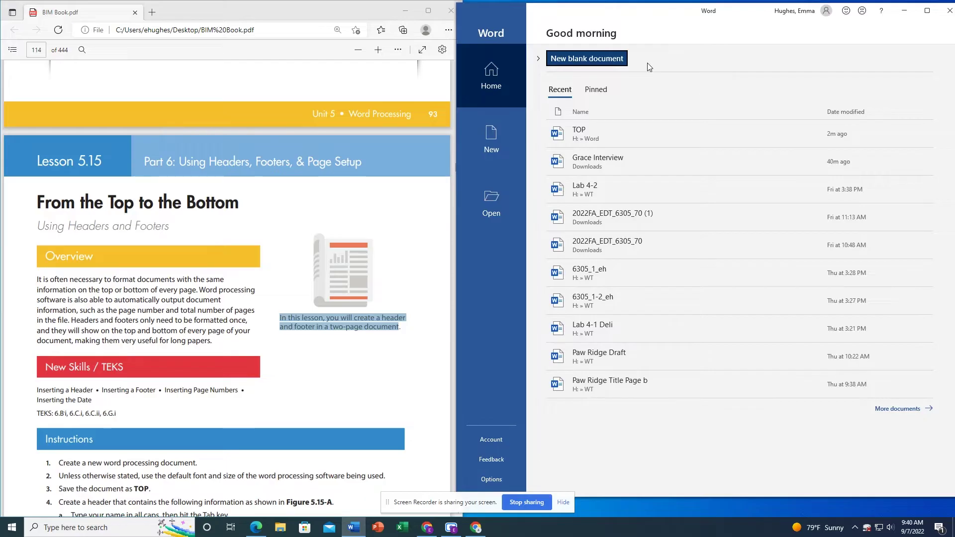
- Create a new blank Word document and check the lesson's instruction to save it as TOP
{"action": "left_click", "coordinate": [605, 60]}
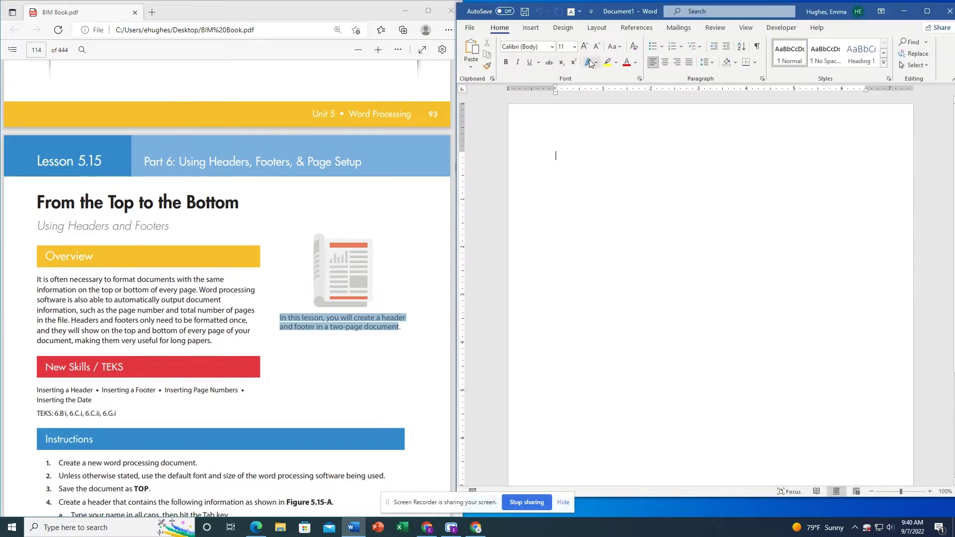
{"action": "scroll", "coordinate": [251, 394], "scroll_direction": "down", "scroll_amount": 4}
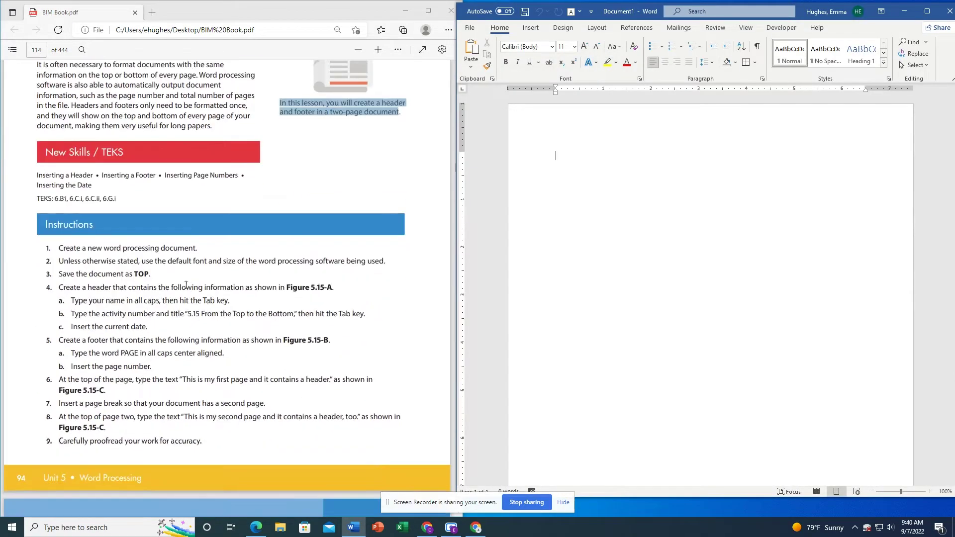
{"action": "left_click", "coordinate": [165, 259]}
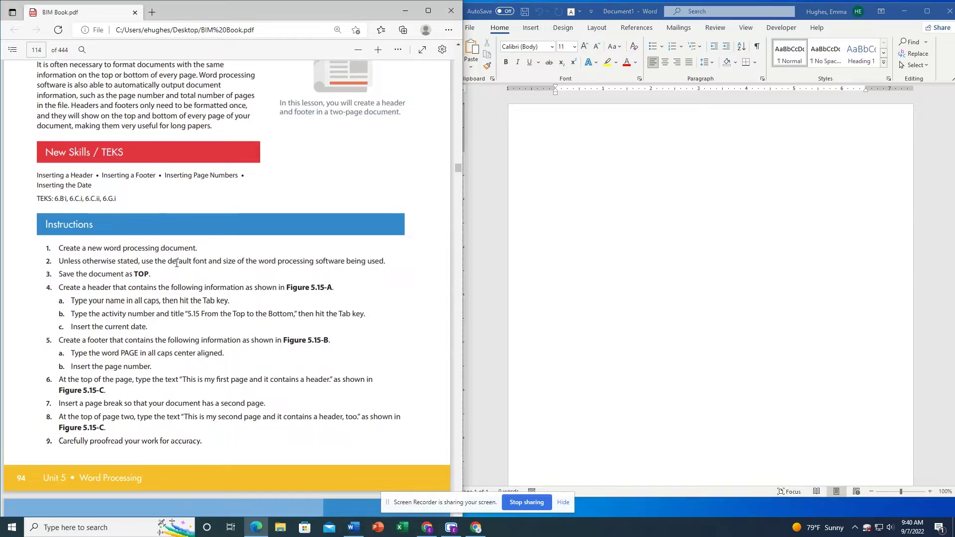
{"action": "triple_click", "coordinate": [176, 262]}
{"action": "double_click", "coordinate": [140, 274]}
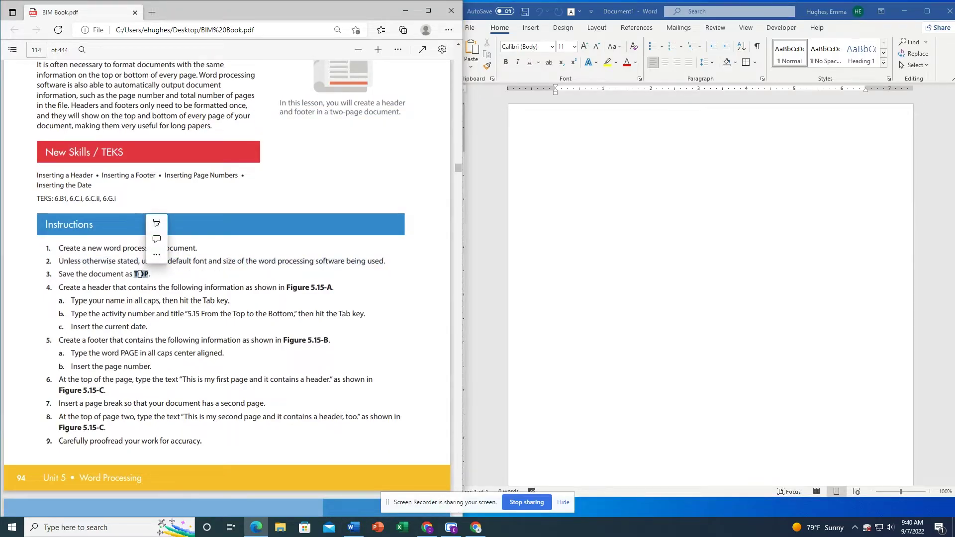
{"action": "left_click", "coordinate": [140, 274]}
{"action": "left_click", "coordinate": [471, 29]}
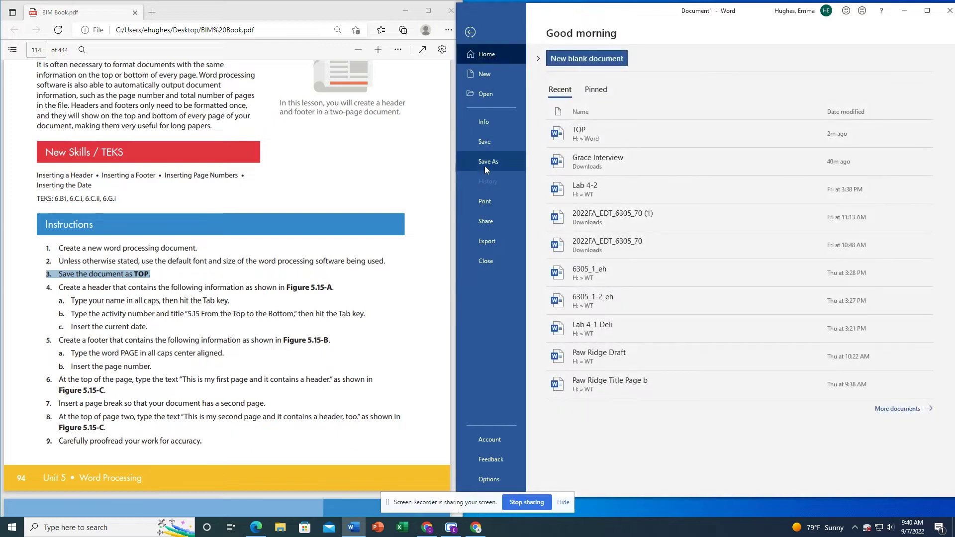
- Browse to the Word folder on the HOME (H:) drive as the save location
{"action": "left_click", "coordinate": [485, 162]}
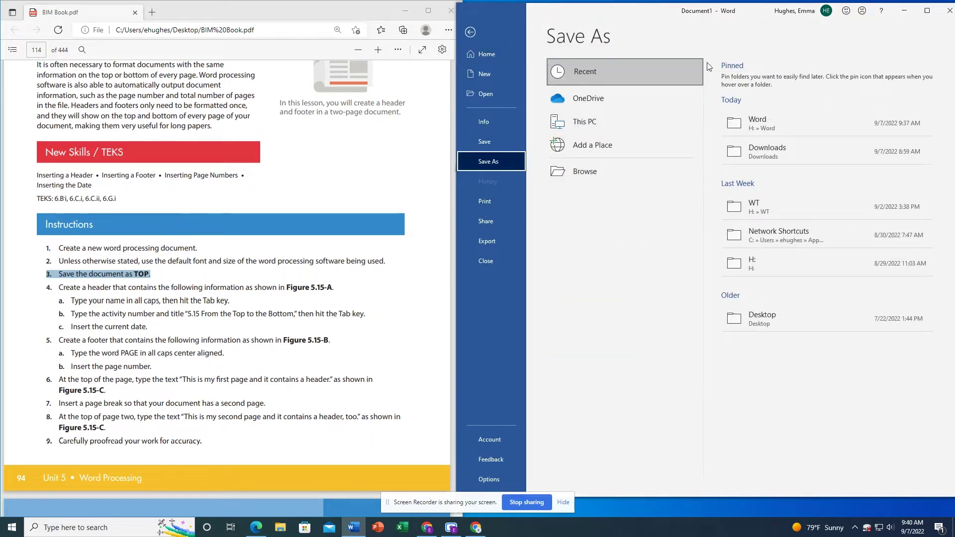
{"action": "left_click", "coordinate": [623, 122]}
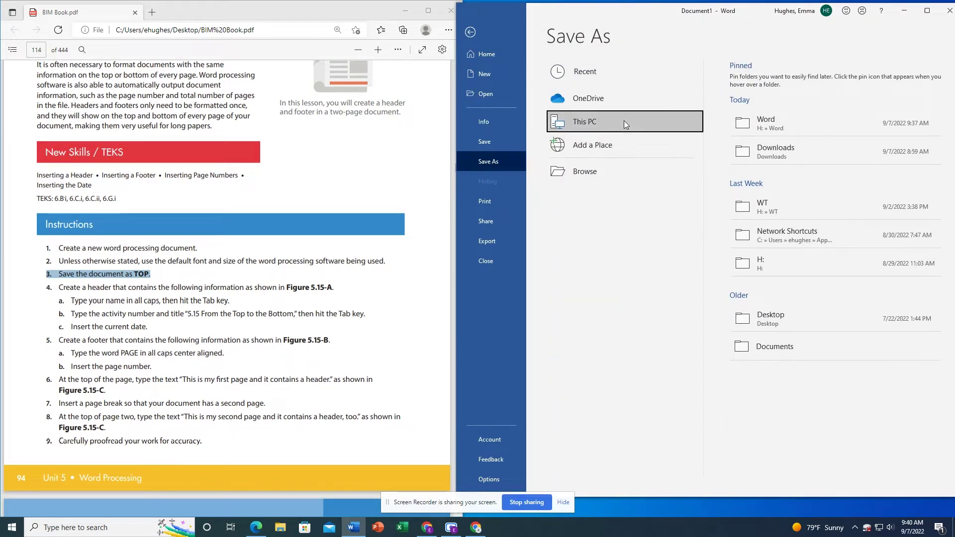
{"action": "left_click", "coordinate": [624, 120]}
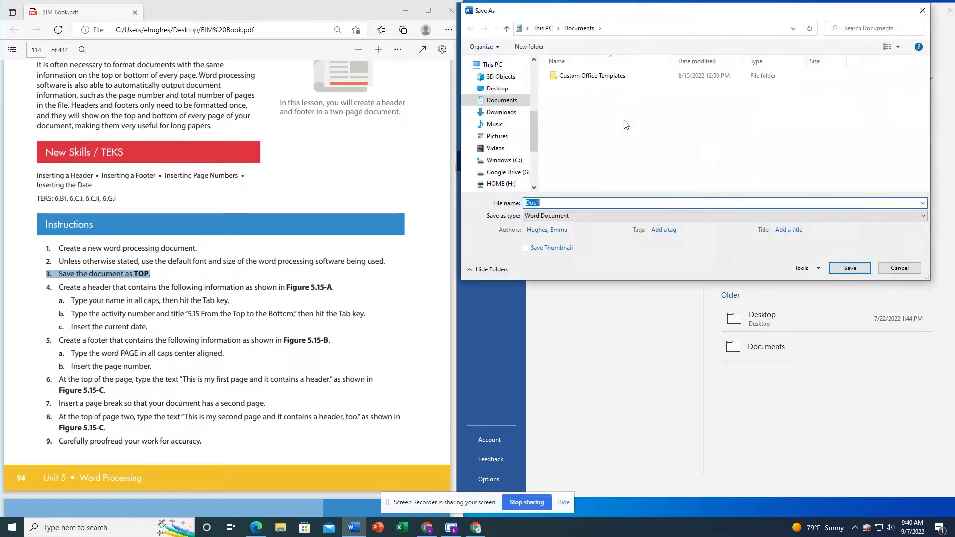
{"action": "left_click", "coordinate": [500, 183]}
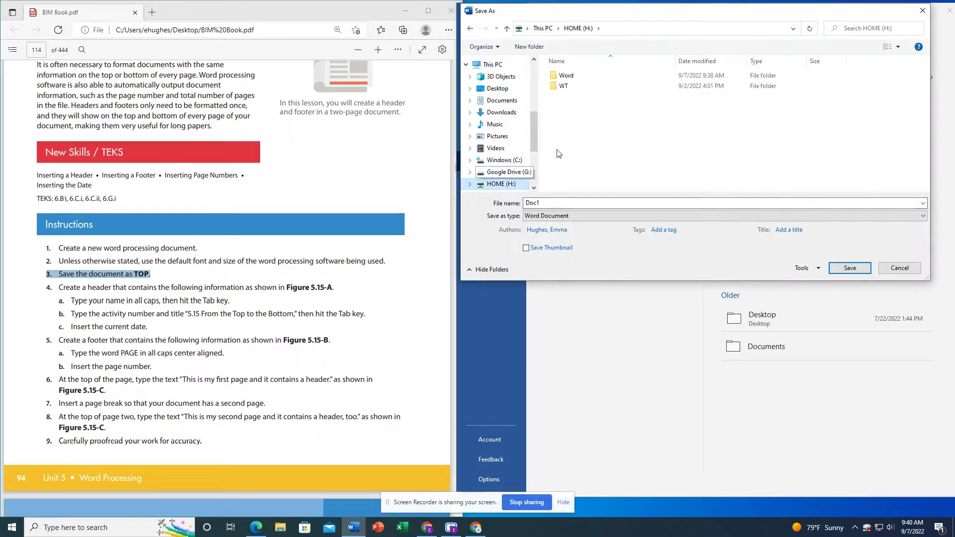
{"action": "left_click", "coordinate": [565, 76]}
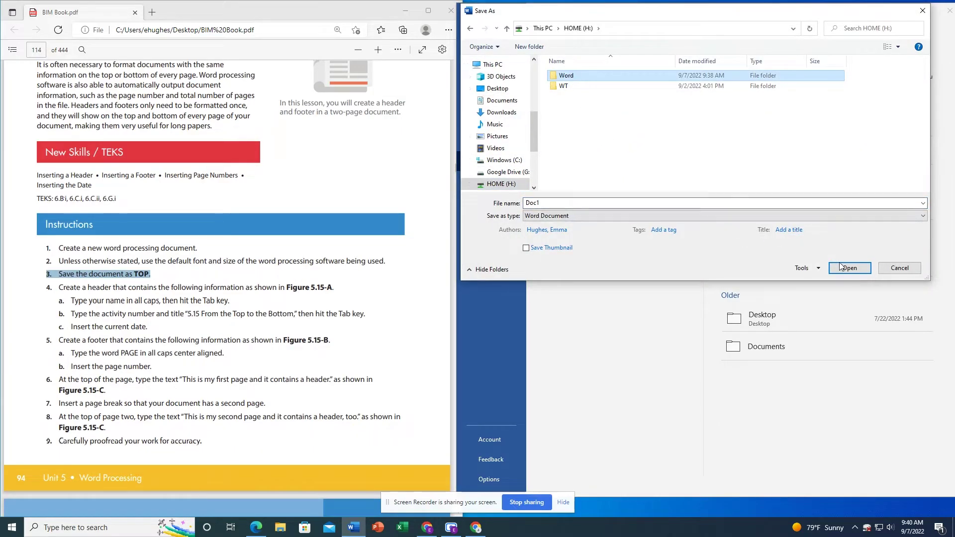
{"action": "key", "text": "Return"}
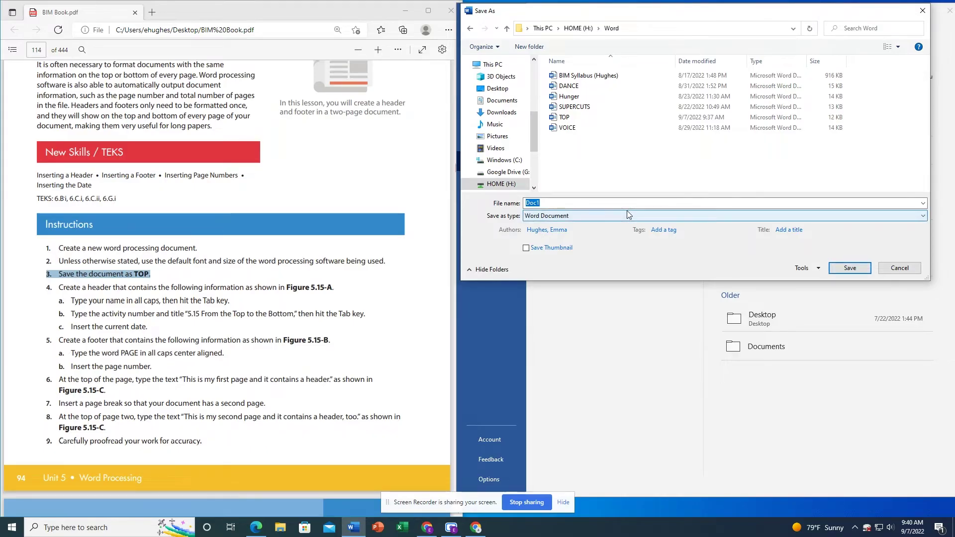
- Name the file TOP, save it, and replace the existing TOP file
{"action": "left_click", "coordinate": [616, 203]}
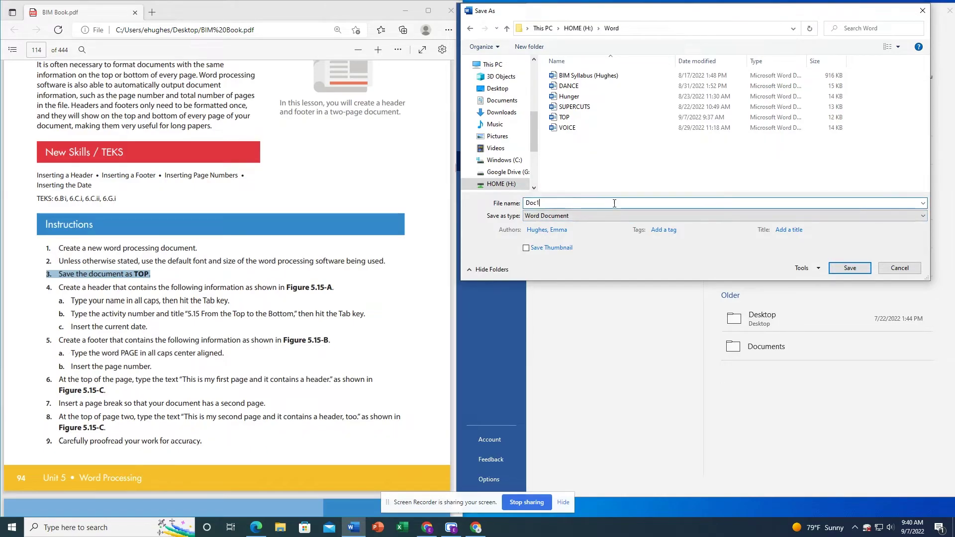
{"action": "key", "text": "BackSpace"}
{"action": "key", "text": "BackSpace"}
{"action": "key", "text": "BackSpace"}
{"action": "type", "text": "t"}
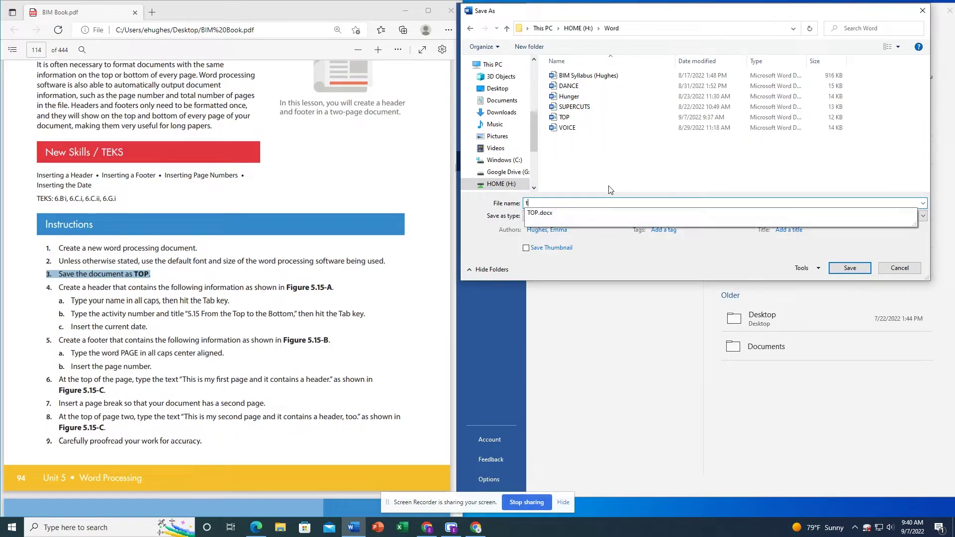
{"action": "key", "text": "BackSpace"}
{"action": "key", "text": "BackSpace"}
{"action": "key", "text": "BackSpace"}
{"action": "type", "text": "TOP"}
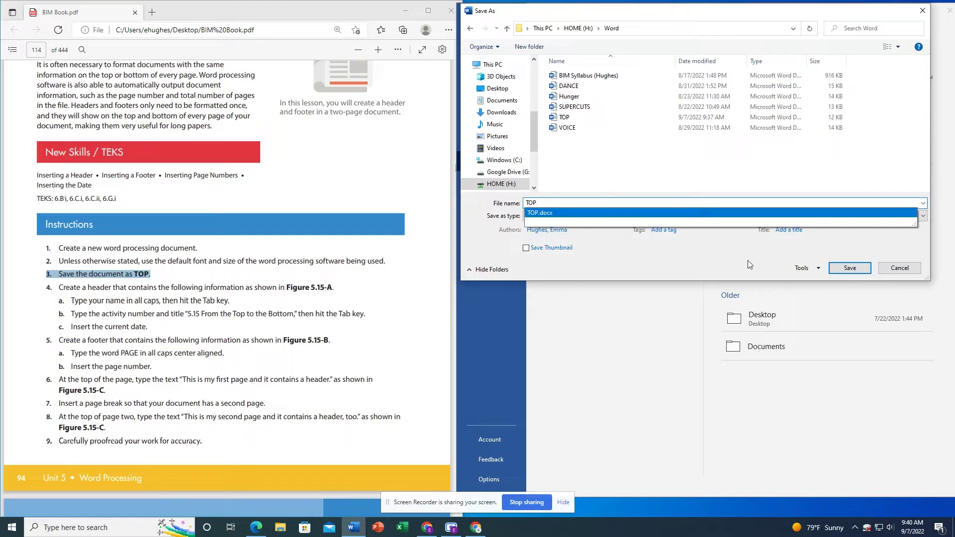
{"action": "left_click", "coordinate": [849, 267]}
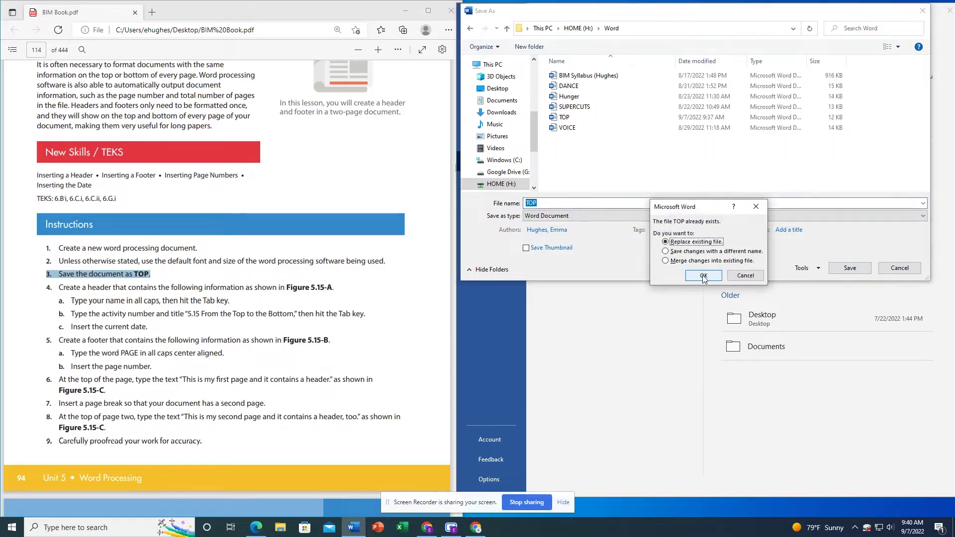
{"action": "left_click", "coordinate": [702, 275]}
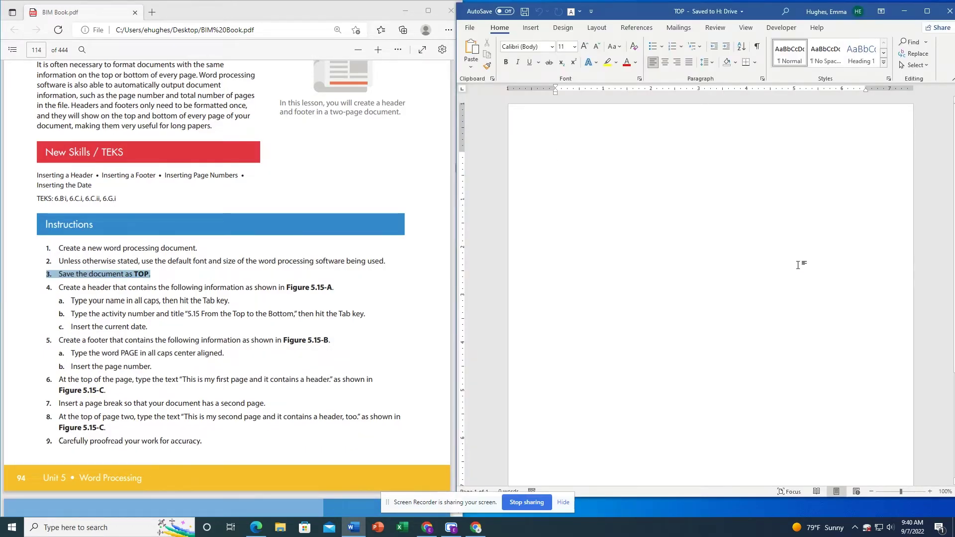
- Insert a Blank header into the TOP document
{"action": "triple_click", "coordinate": [287, 293]}
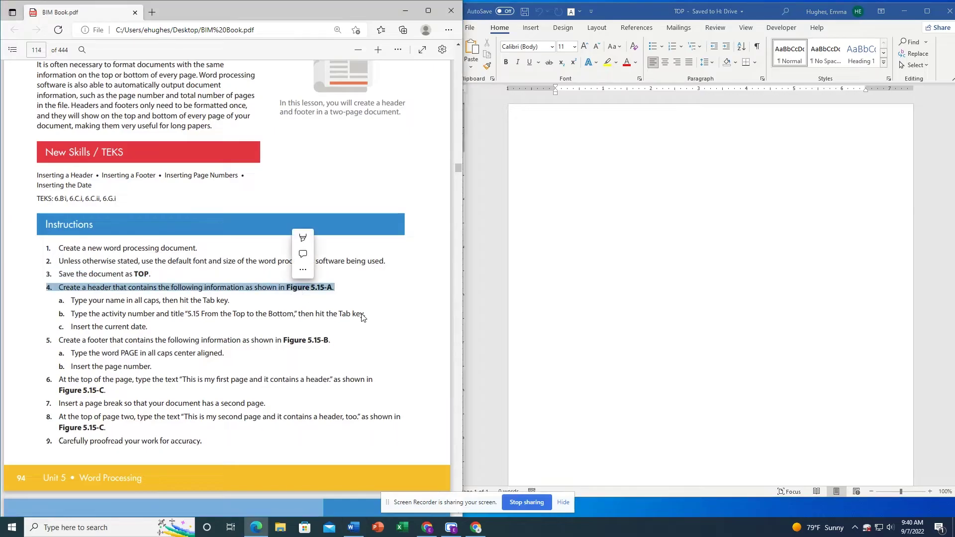
{"action": "scroll", "coordinate": [362, 319], "scroll_direction": "down", "scroll_amount": 10}
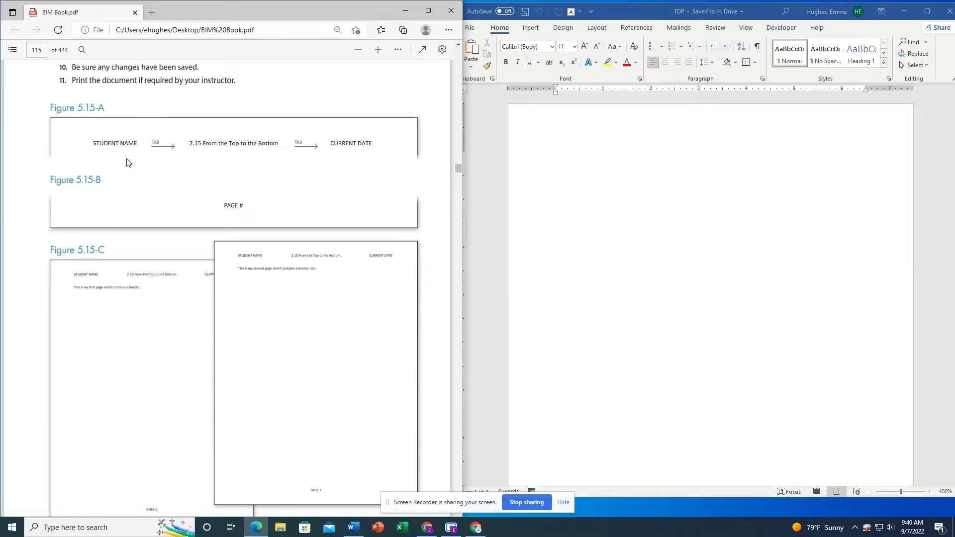
{"action": "scroll", "coordinate": [272, 119], "scroll_direction": "up", "scroll_amount": 10}
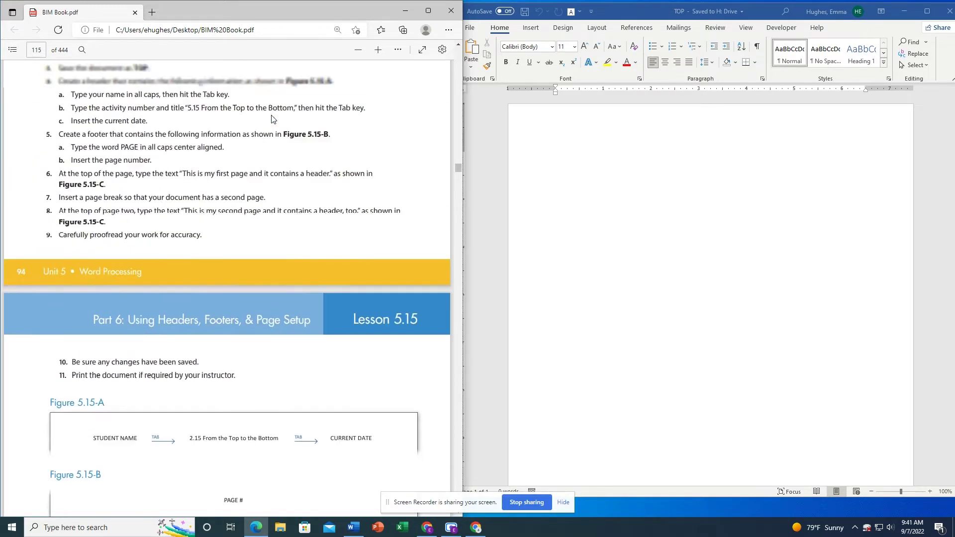
{"action": "scroll", "coordinate": [273, 119], "scroll_direction": "up", "scroll_amount": 3}
{"action": "scroll", "coordinate": [272, 119], "scroll_direction": "down", "scroll_amount": 4}
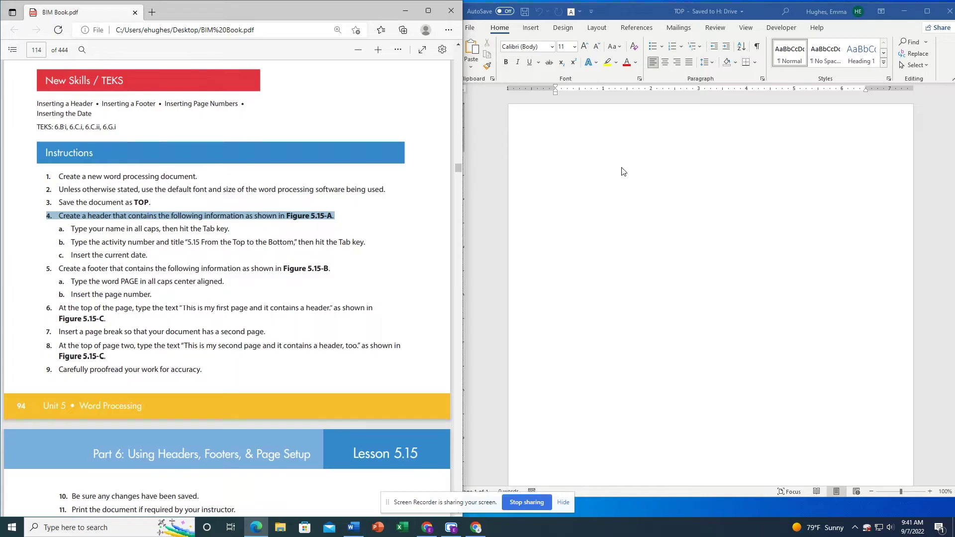
{"action": "left_click", "coordinate": [636, 138]}
{"action": "left_click", "coordinate": [530, 27]}
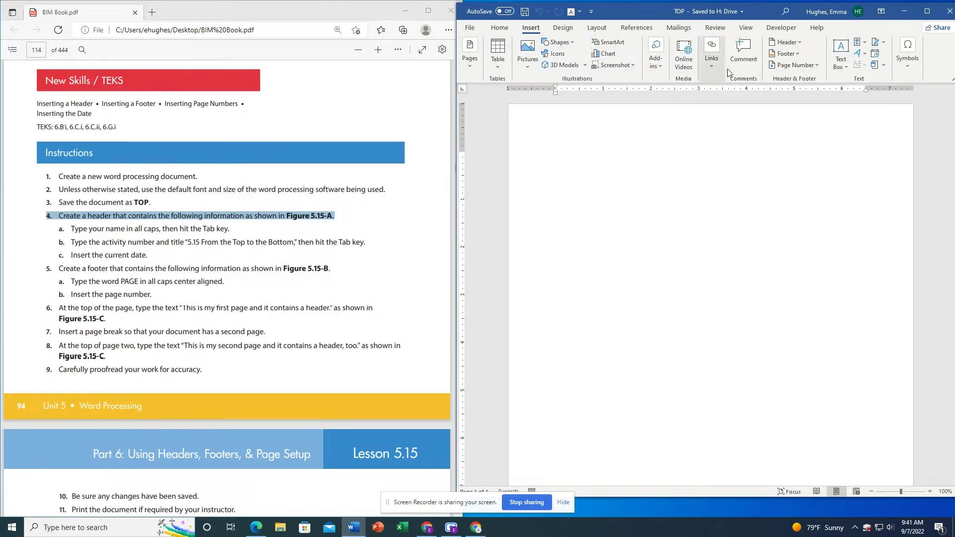
{"action": "left_click", "coordinate": [786, 42]}
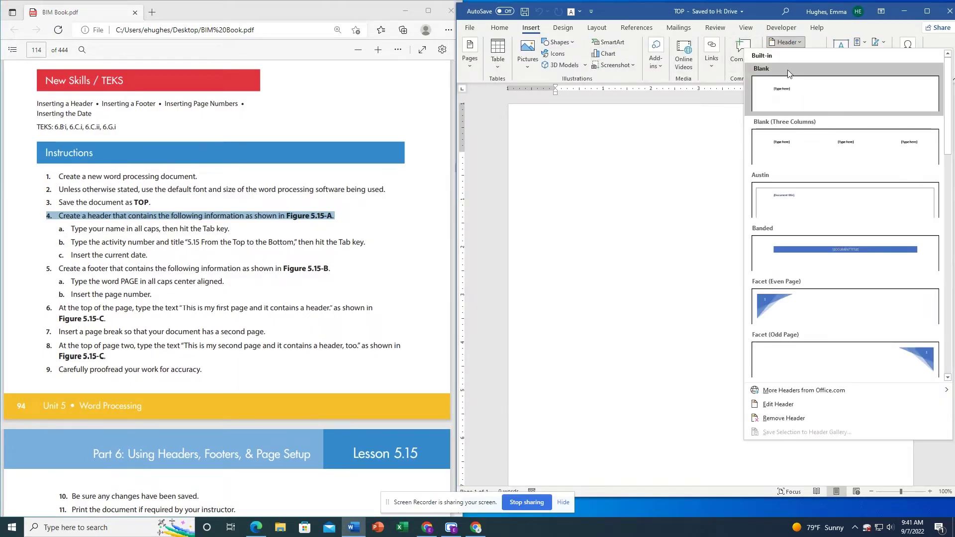
{"action": "left_click", "coordinate": [781, 88]}
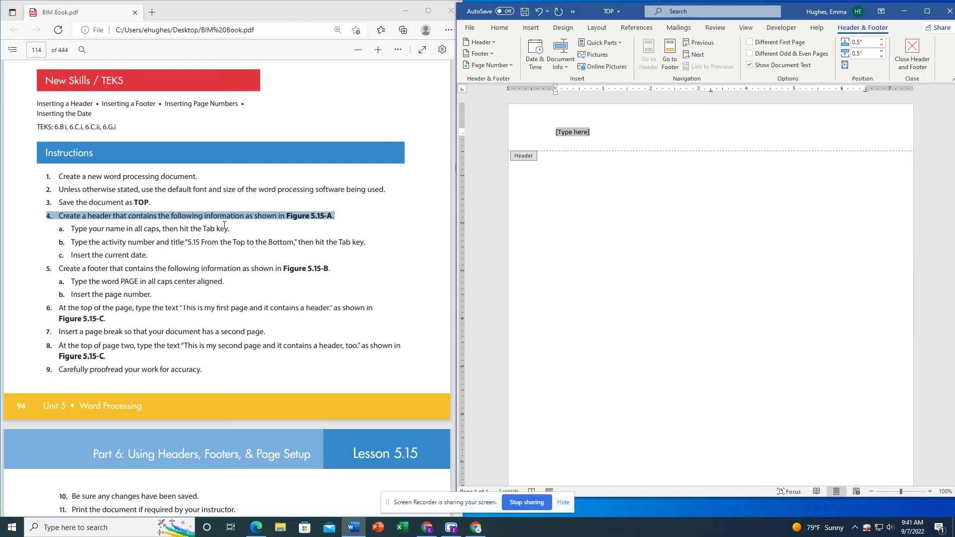
- Fill the header with the student's name in caps, '5.15 From Top to Bottom' and 'September 14, 2022'
{"action": "triple_click", "coordinate": [189, 228]}
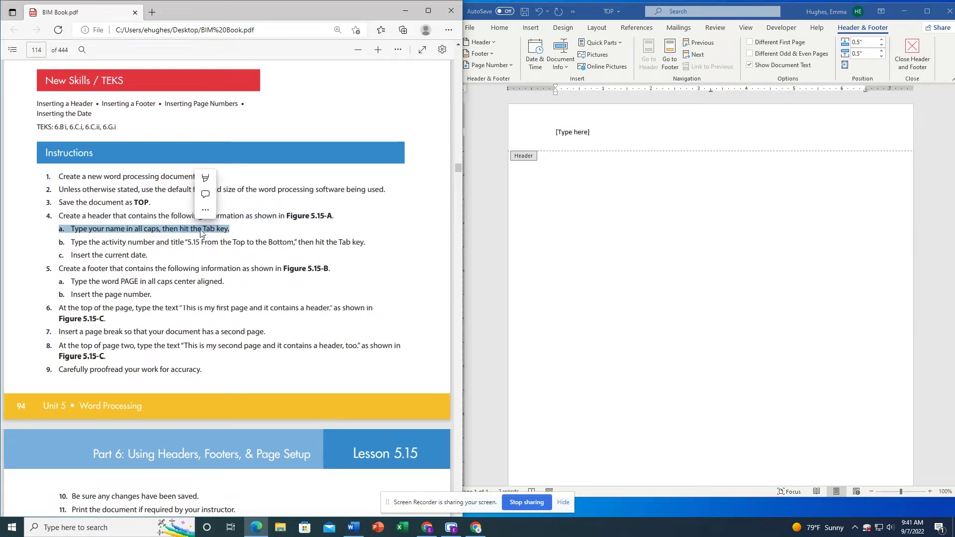
{"action": "left_click", "coordinate": [580, 136]}
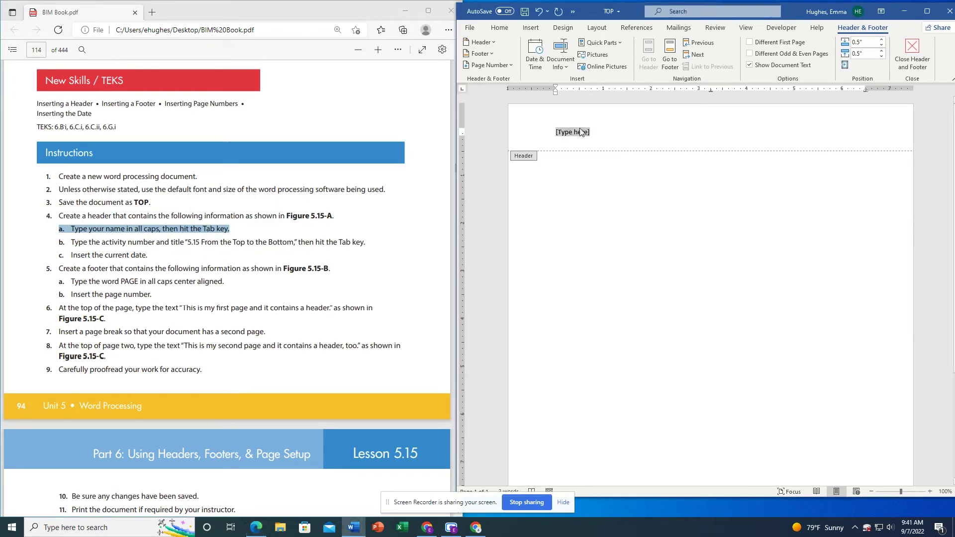
{"action": "key", "text": "Tab"}
{"action": "type", "text": "5.15 from"}
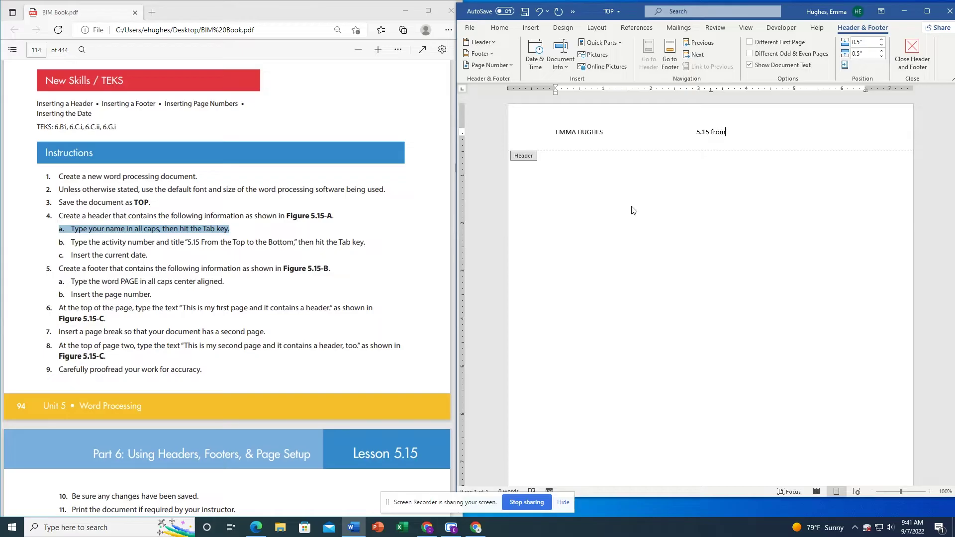
{"action": "key", "text": "BackSpace"}
{"action": "key", "text": "BackSpace"}
{"action": "key", "text": "BackSpace"}
{"action": "key", "text": "BackSpace"}
{"action": "type", "text": "From Top to Bottom"}
{"action": "type", "text": "September 14,"}
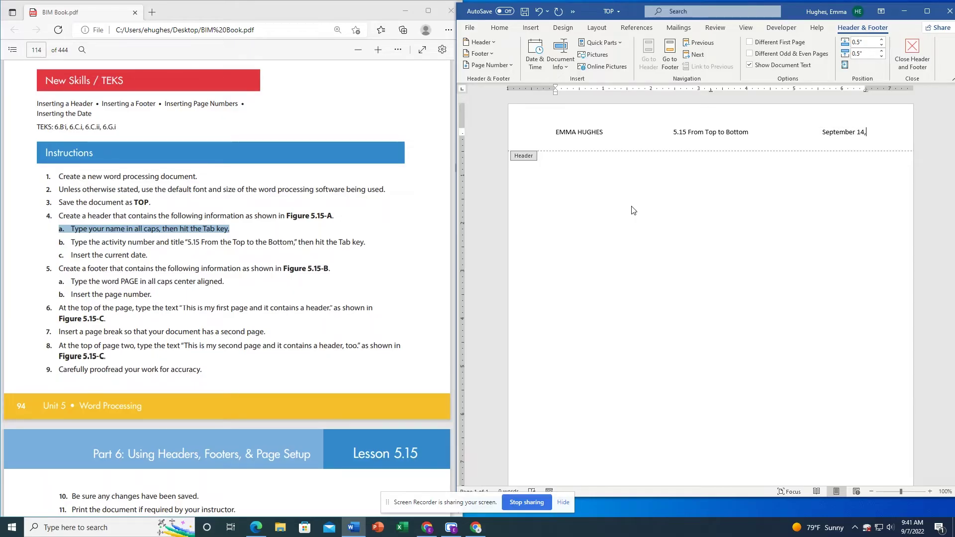
{"action": "type", "text": " 2022"}
{"action": "double_click", "coordinate": [698, 218]}
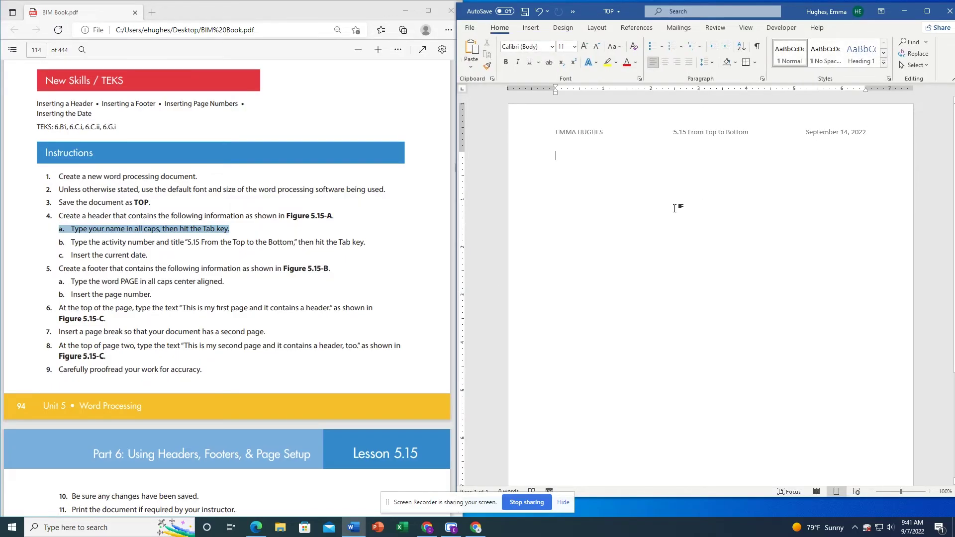
- Highlight the footer step in the lesson instructions PDF
{"action": "left_click", "coordinate": [220, 271]}
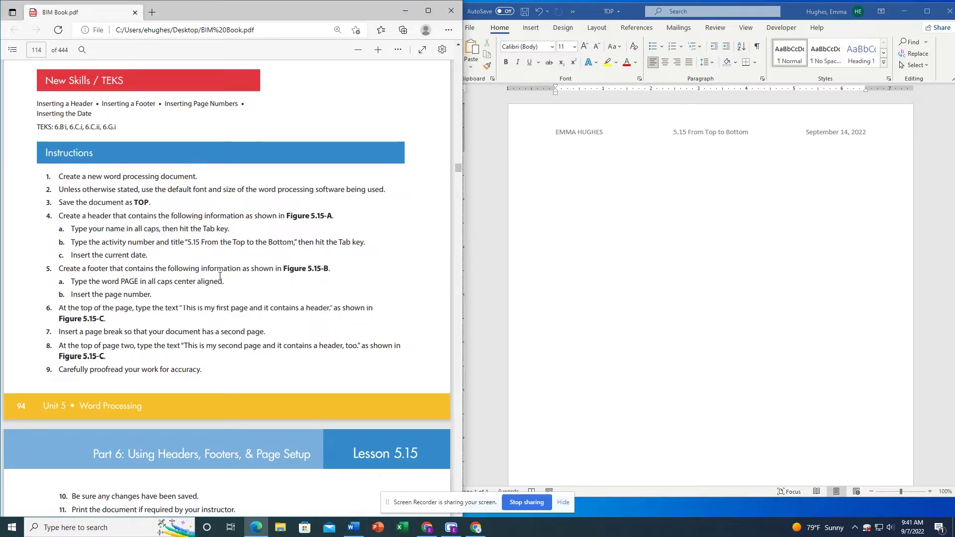
{"action": "left_click_drag", "start_coordinate": [59, 267], "coordinate": [328, 271]}
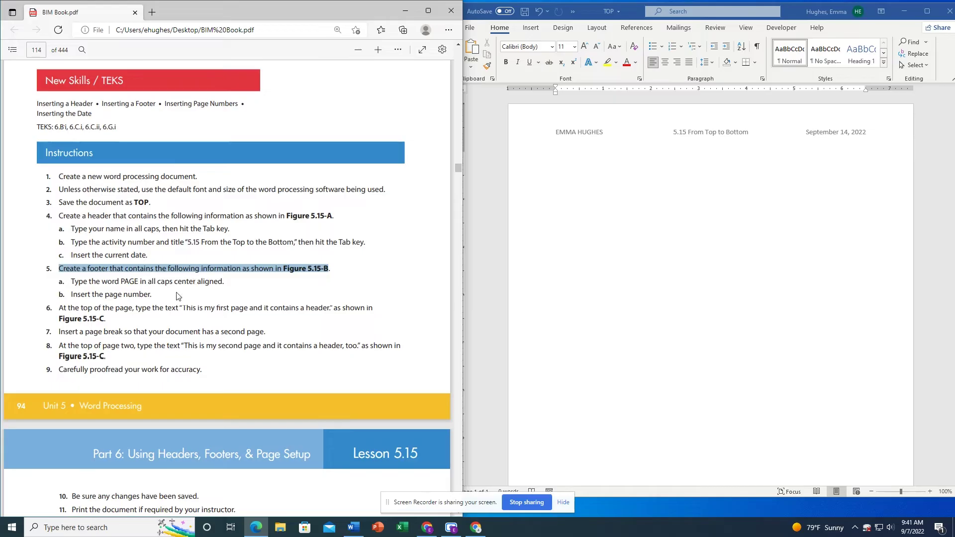
- Add the Banded footer design with a centered page number to TOP
{"action": "left_click", "coordinate": [651, 268]}
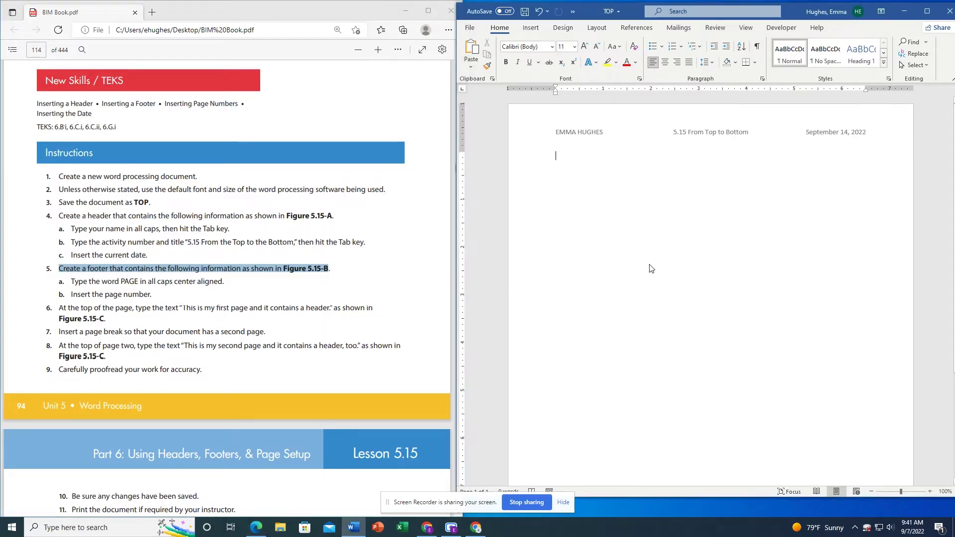
{"action": "left_click", "coordinate": [530, 27]}
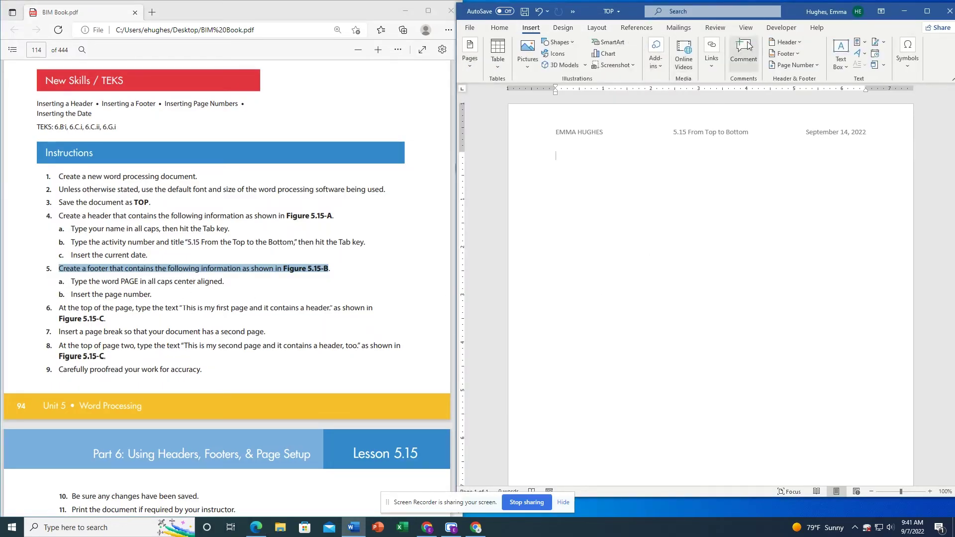
{"action": "left_click", "coordinate": [786, 53]}
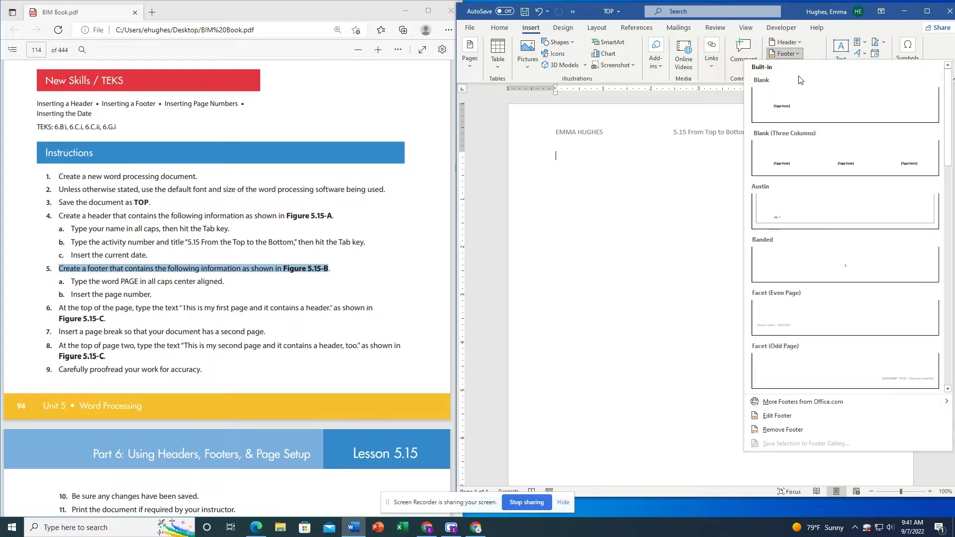
{"action": "scroll", "coordinate": [373, 301], "scroll_direction": "down", "scroll_amount": 10}
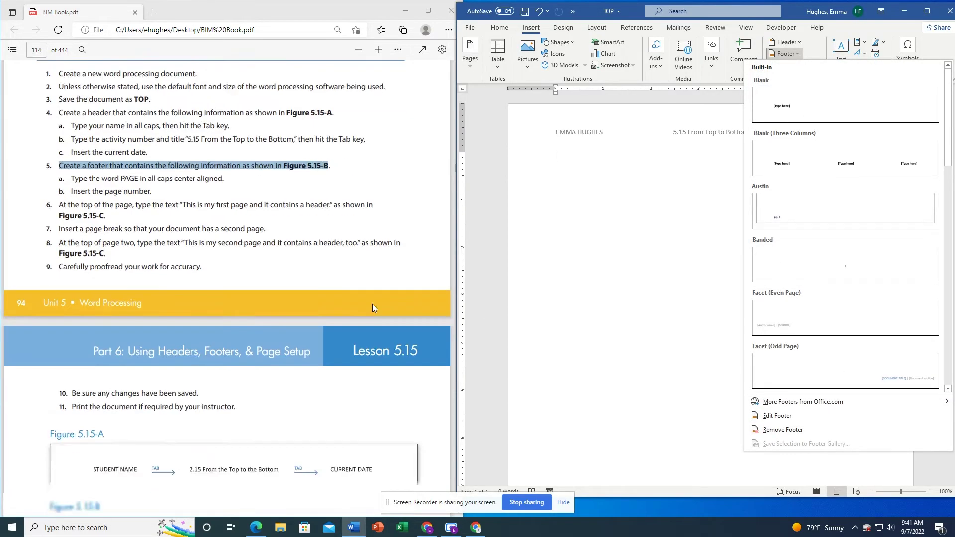
{"action": "scroll", "coordinate": [374, 297], "scroll_direction": "down", "scroll_amount": 3}
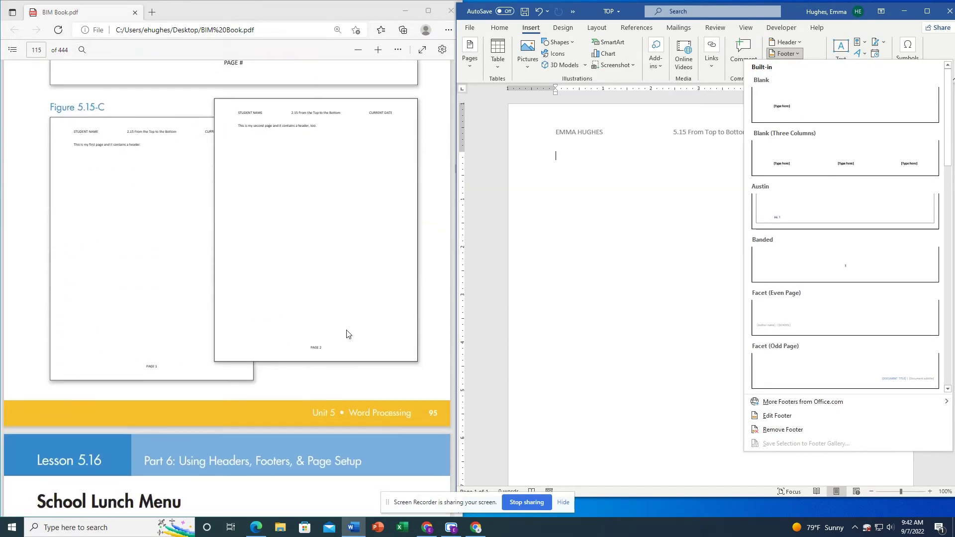
{"action": "scroll", "coordinate": [234, 219], "scroll_direction": "up", "scroll_amount": 3}
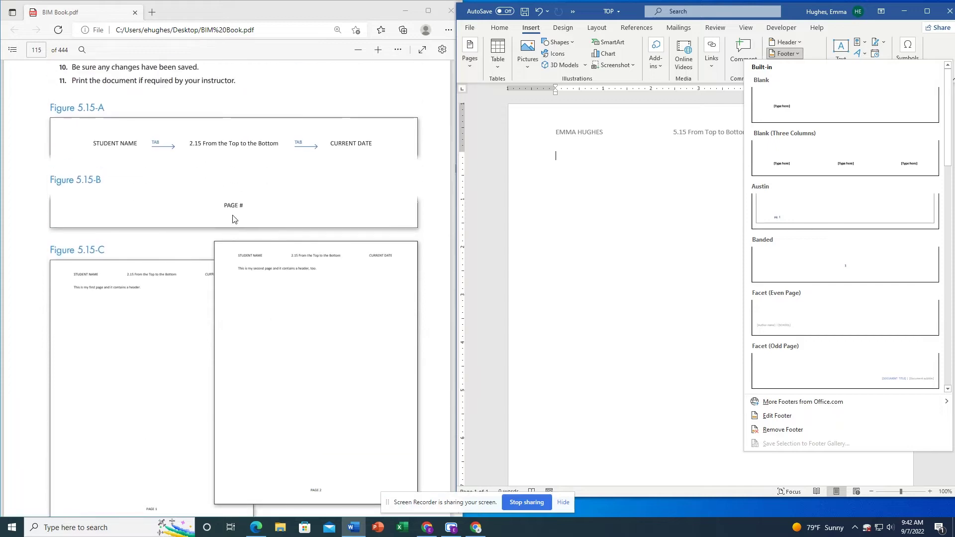
{"action": "left_click", "coordinate": [835, 271]}
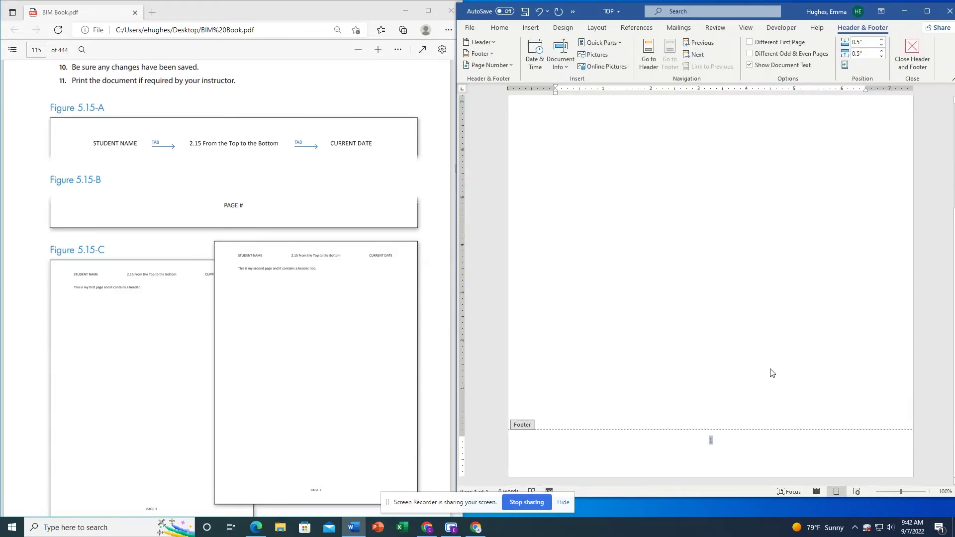
- Make the footer read 'PAGE 1' and return to the document body
{"action": "type", "text": "PAGE"}
{"action": "scroll", "coordinate": [275, 319], "scroll_direction": "up", "scroll_amount": 10}
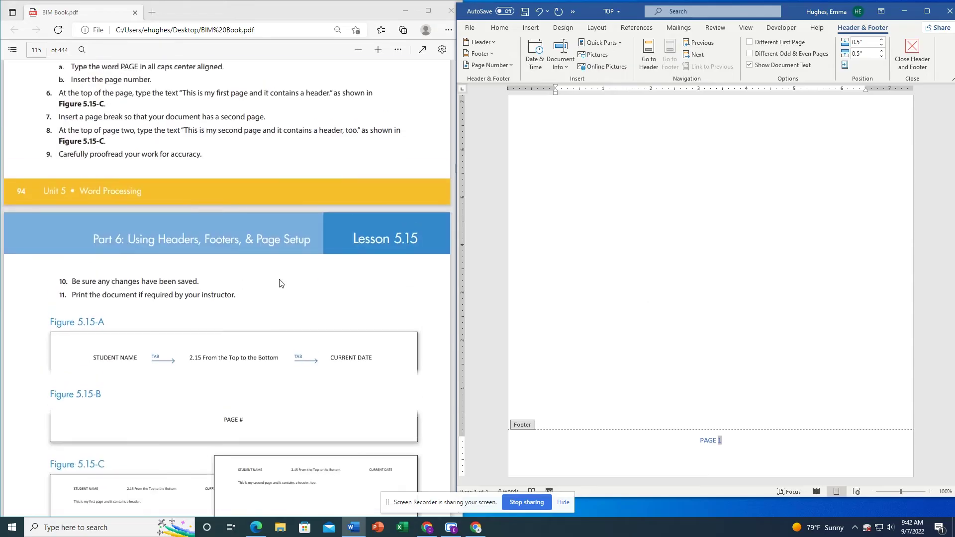
{"action": "scroll", "coordinate": [322, 195], "scroll_direction": "up", "scroll_amount": 2}
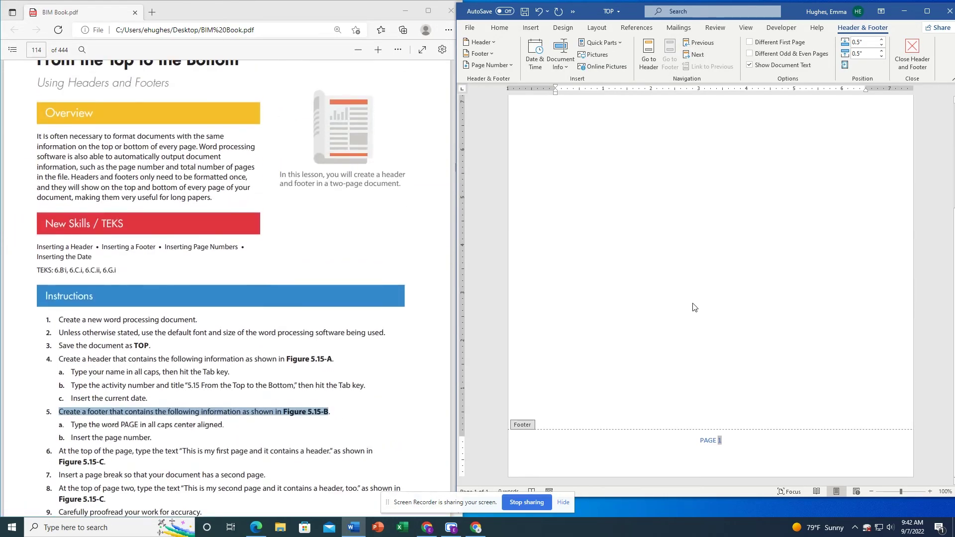
{"action": "double_click", "coordinate": [714, 351]}
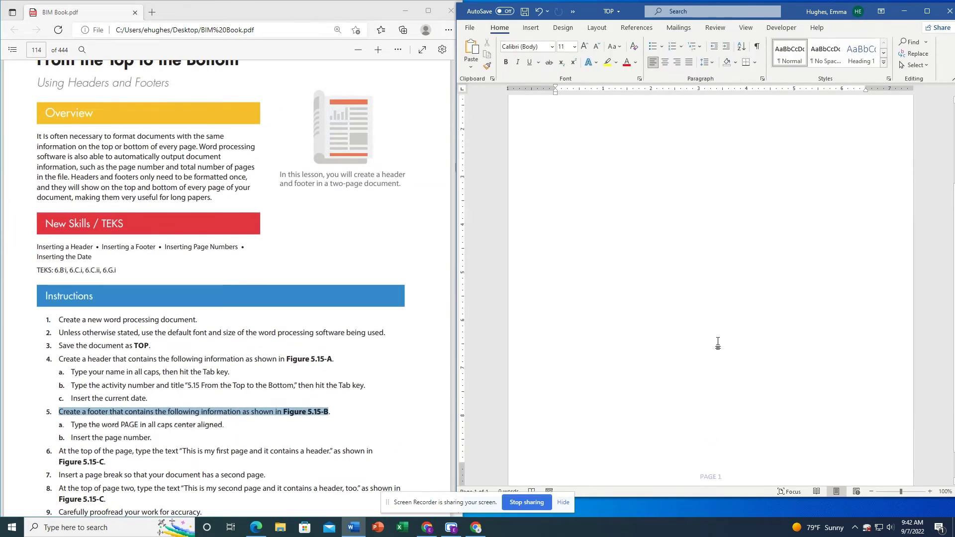
{"action": "scroll", "coordinate": [714, 310], "scroll_direction": "up", "scroll_amount": 1}
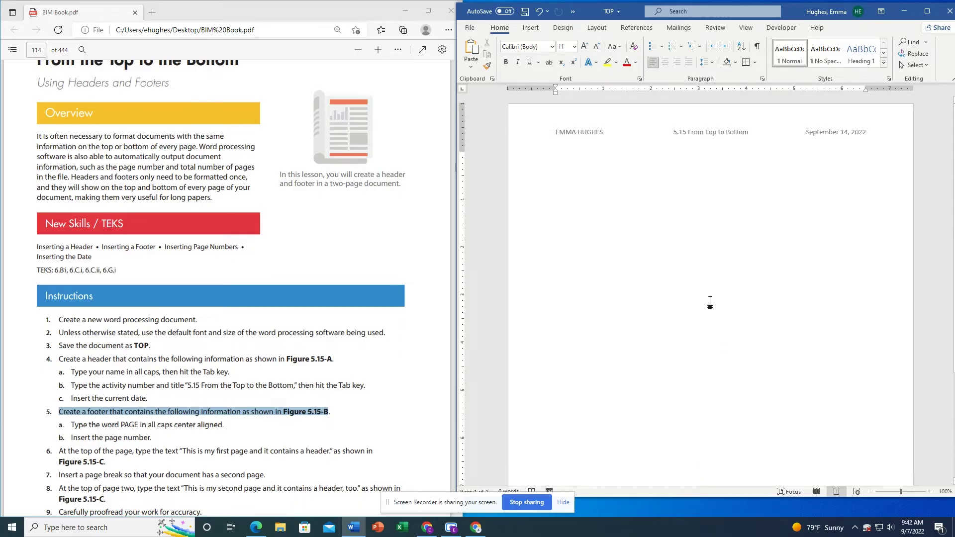
{"action": "scroll", "coordinate": [714, 310], "scroll_direction": "down", "scroll_amount": 1}
{"action": "scroll", "coordinate": [363, 410], "scroll_direction": "down", "scroll_amount": 3}
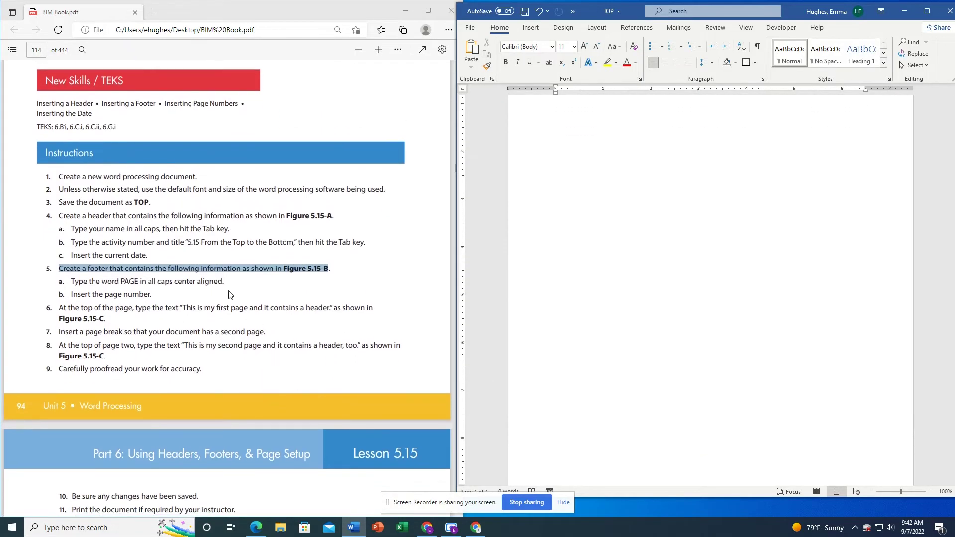
{"action": "left_click_drag", "start_coordinate": [224, 282], "coordinate": [82, 275]}
{"action": "left_click", "coordinate": [105, 296]}
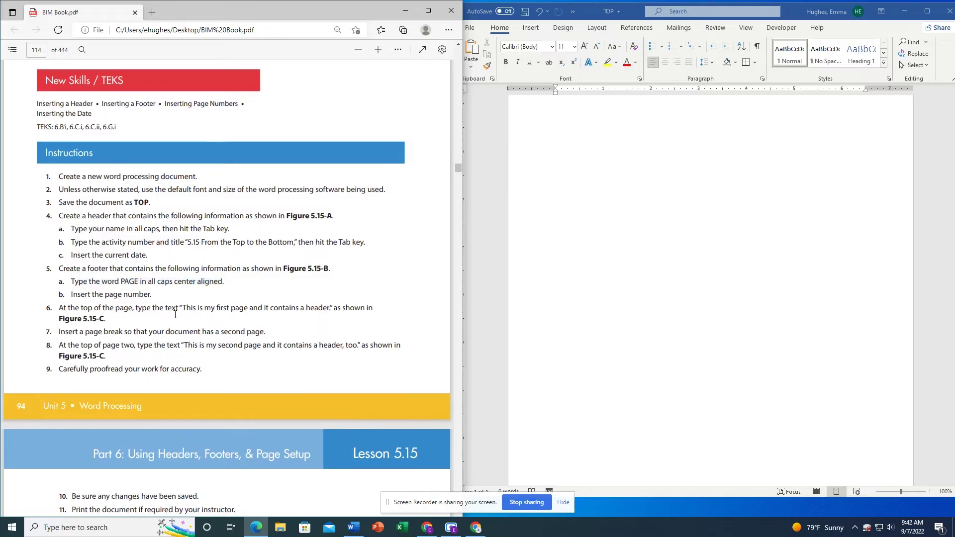
{"action": "scroll", "coordinate": [201, 326], "scroll_direction": "down", "scroll_amount": 2}
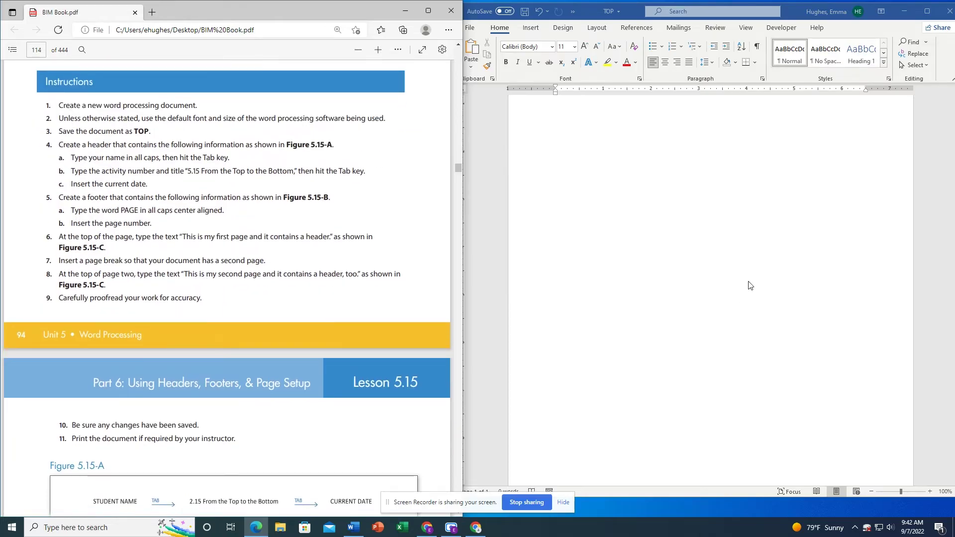
{"action": "scroll", "coordinate": [642, 233], "scroll_direction": "up", "scroll_amount": 1}
{"action": "left_click", "coordinate": [638, 212]}
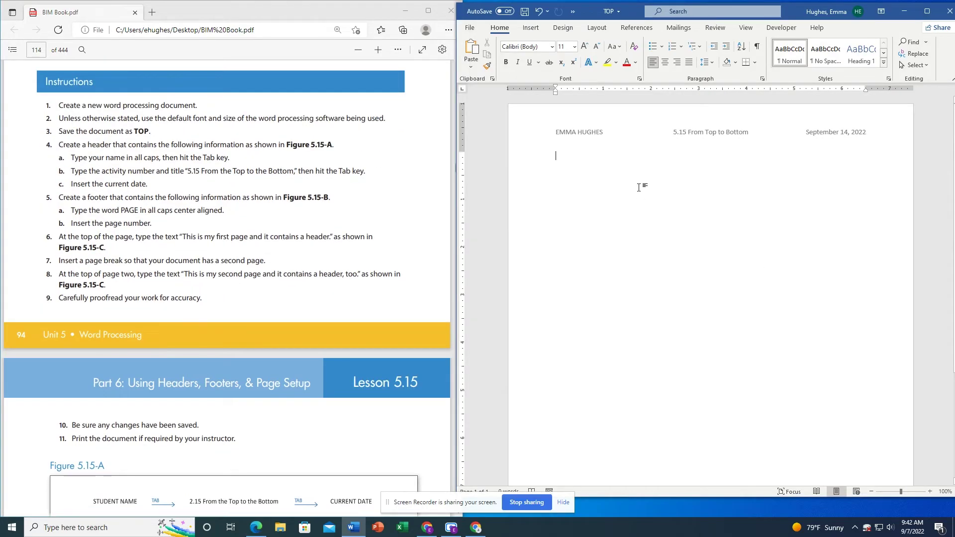
{"action": "type", "text": "This is my fir"}
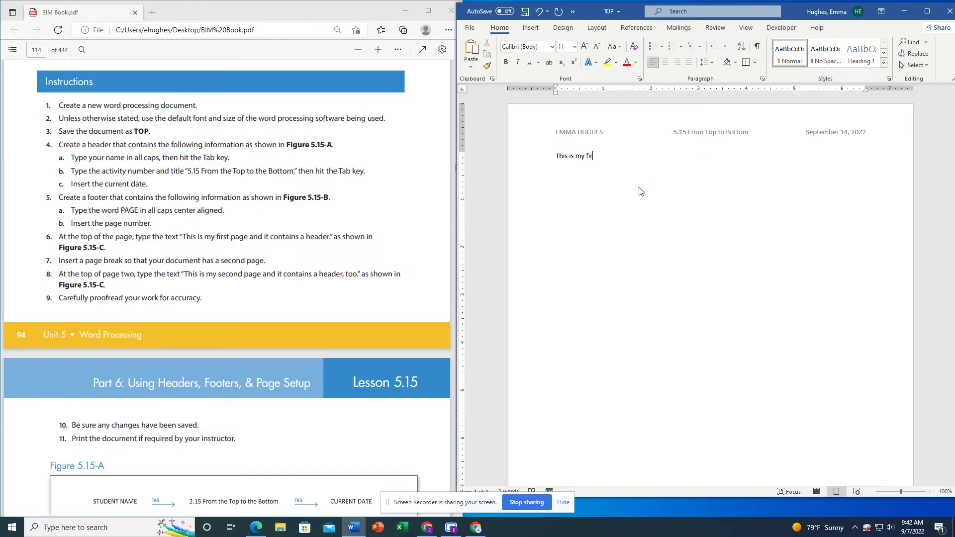
{"action": "type", "text": "st page and it contains a header."}
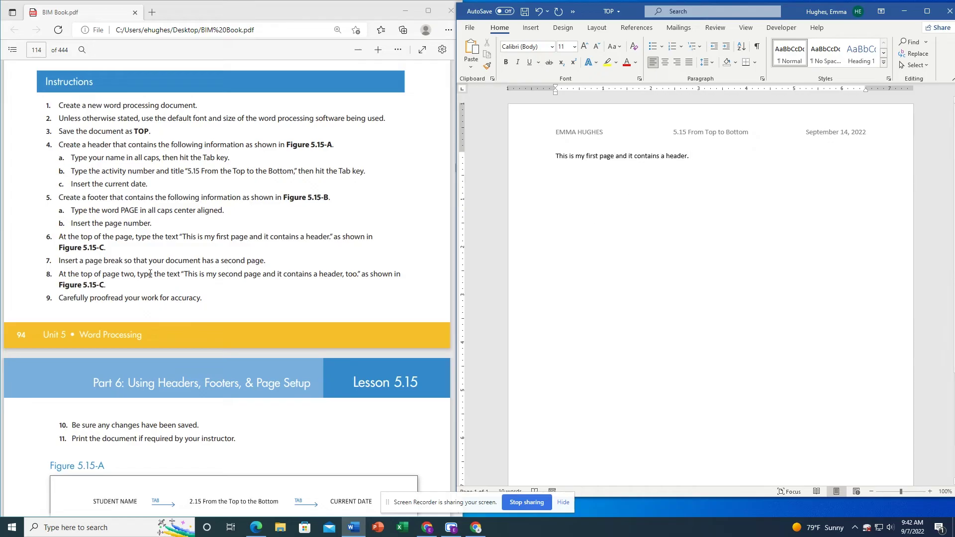
- Review the page-break instruction, then go back to TOP's Insert commands
{"action": "triple_click", "coordinate": [125, 259]}
{"action": "left_click", "coordinate": [661, 194]}
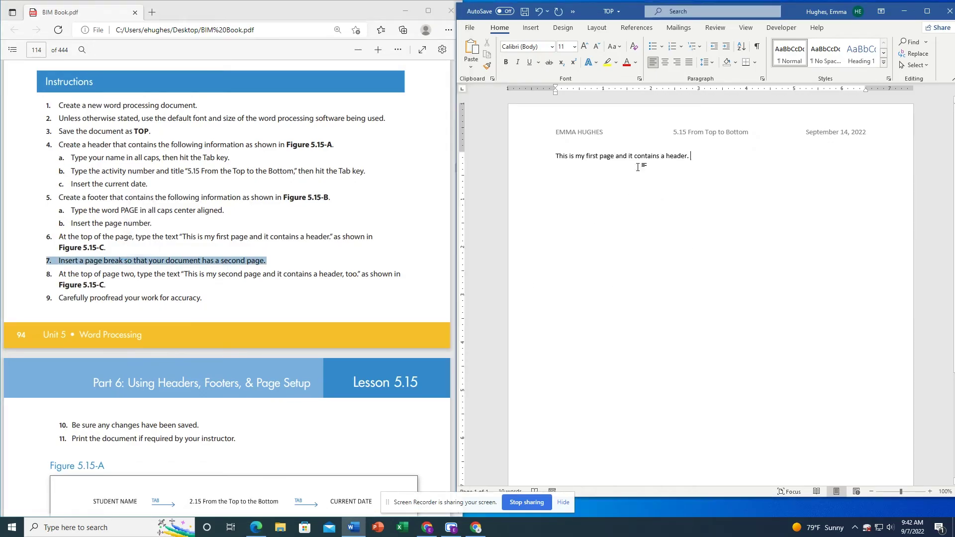
{"action": "left_click", "coordinate": [530, 27]}
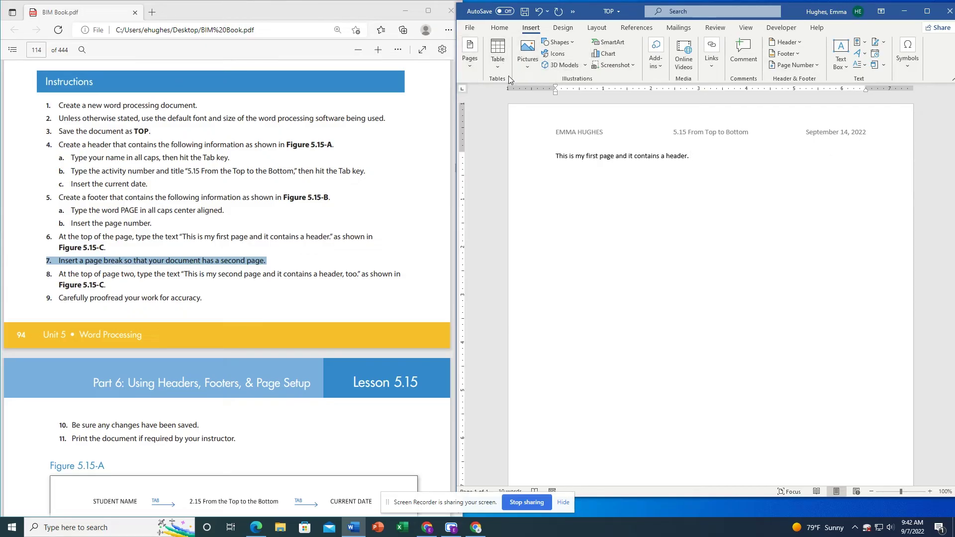
- Insert a page break and place the cursor at the top of page two
{"action": "left_click", "coordinate": [472, 69]}
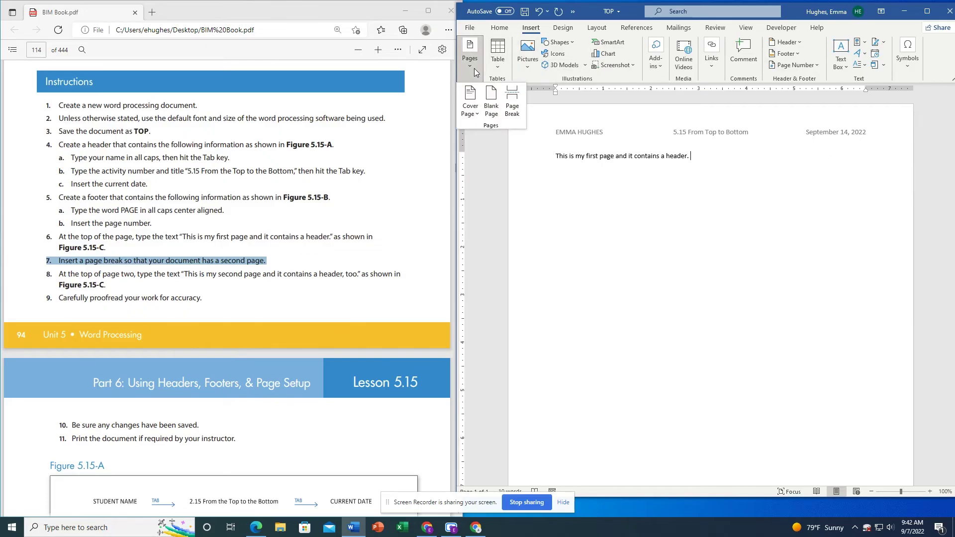
{"action": "left_click", "coordinate": [513, 99]}
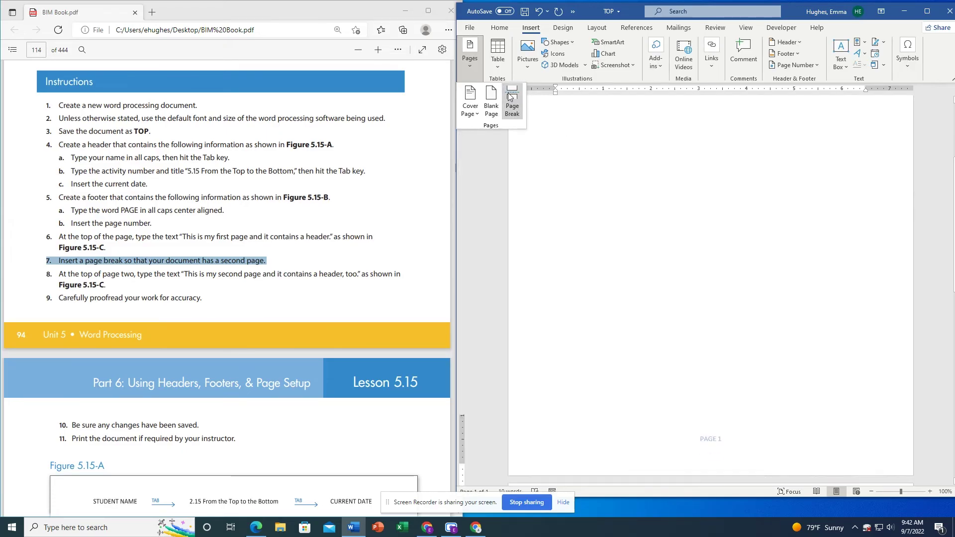
{"action": "scroll", "coordinate": [666, 249], "scroll_direction": "down", "scroll_amount": 4}
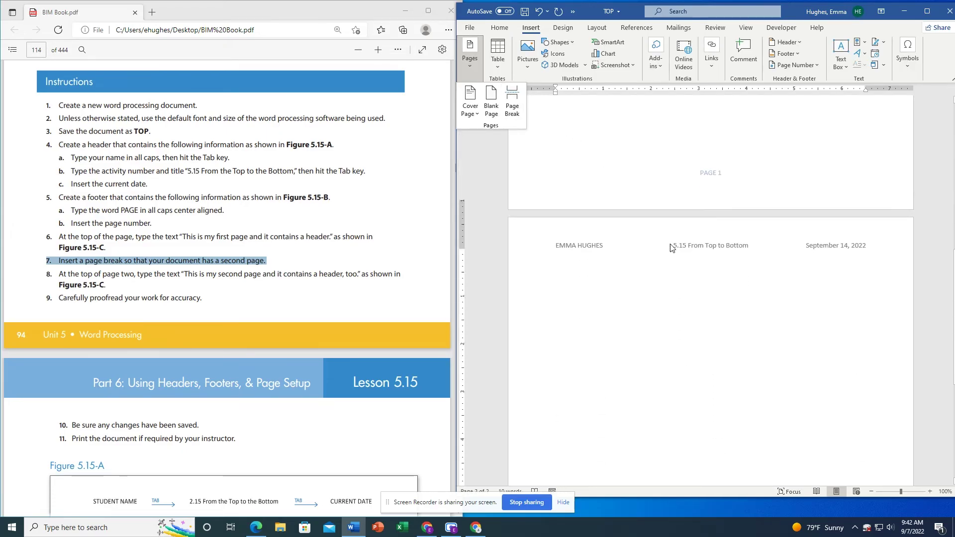
{"action": "left_click", "coordinate": [701, 302]}
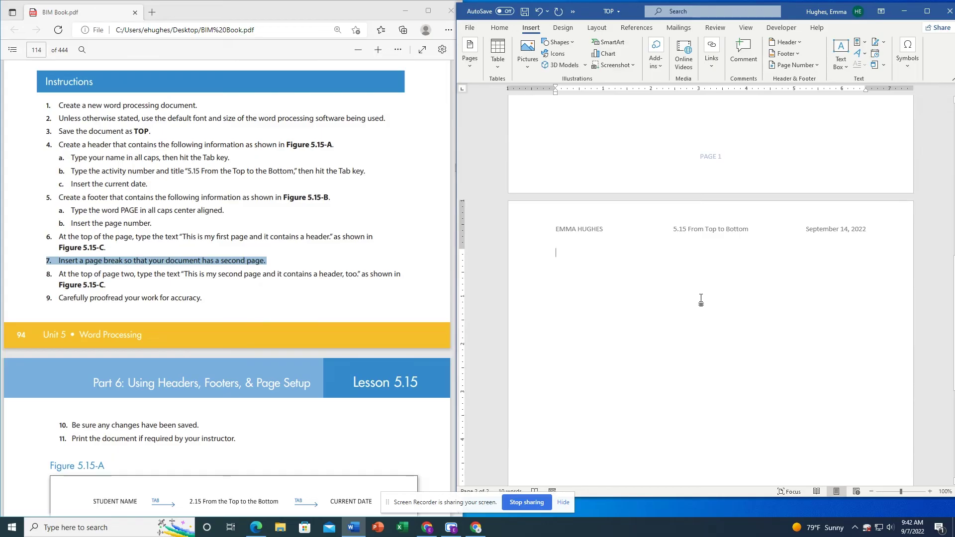
- Type 'This is my second page and it contains a header, too.' on page two
{"action": "type", "text": "This"}
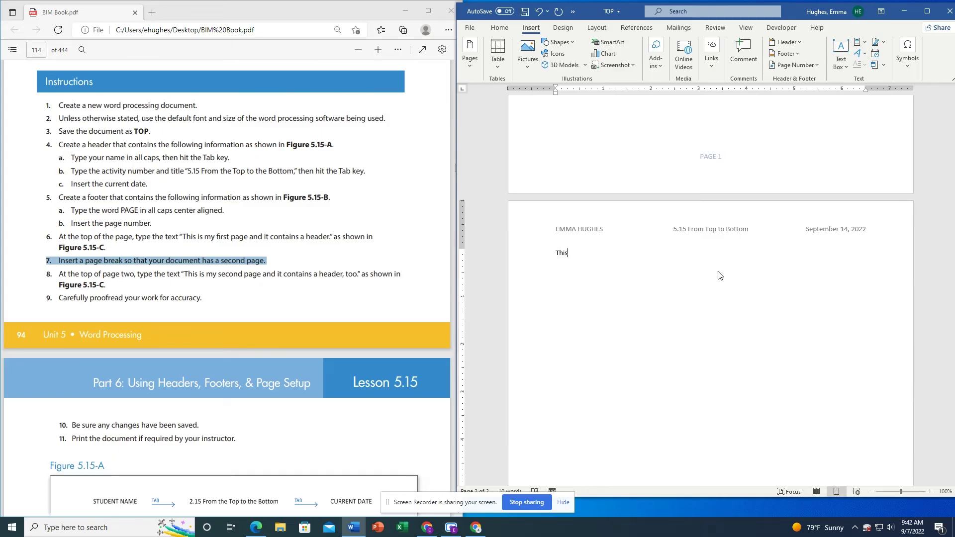
{"action": "type", "text": " is my second pag"}
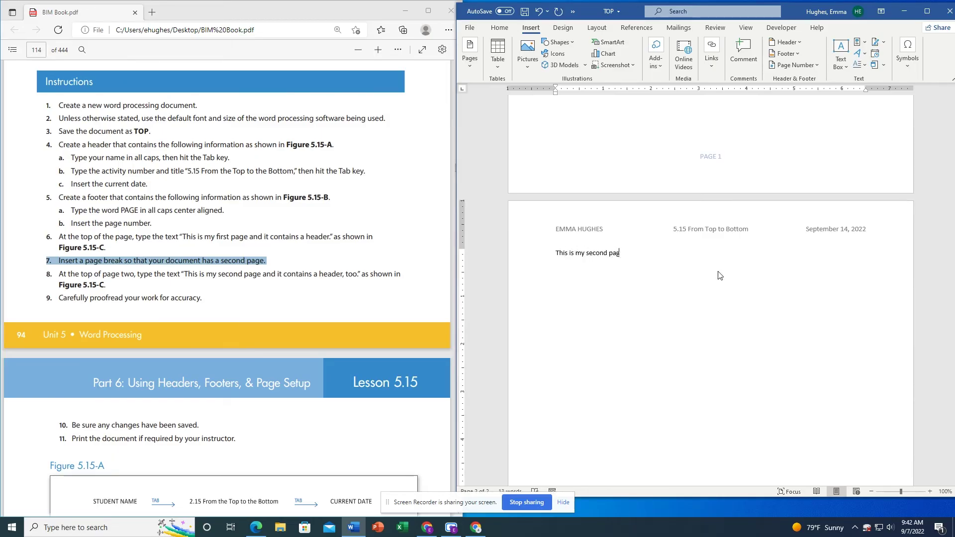
{"action": "type", "text": "e, an"}
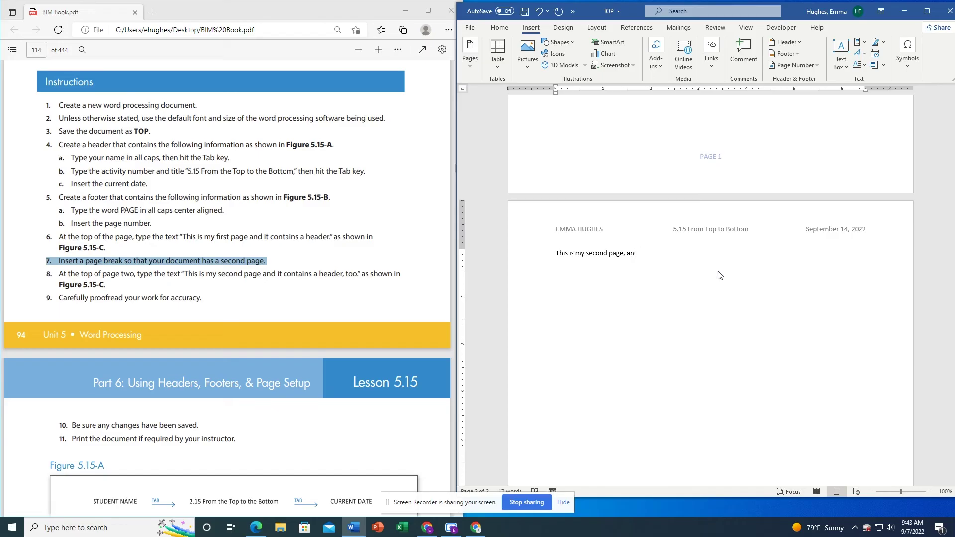
{"action": "type", "text": "d  and it contains a header, too."}
{"action": "left_click", "coordinate": [317, 257]}
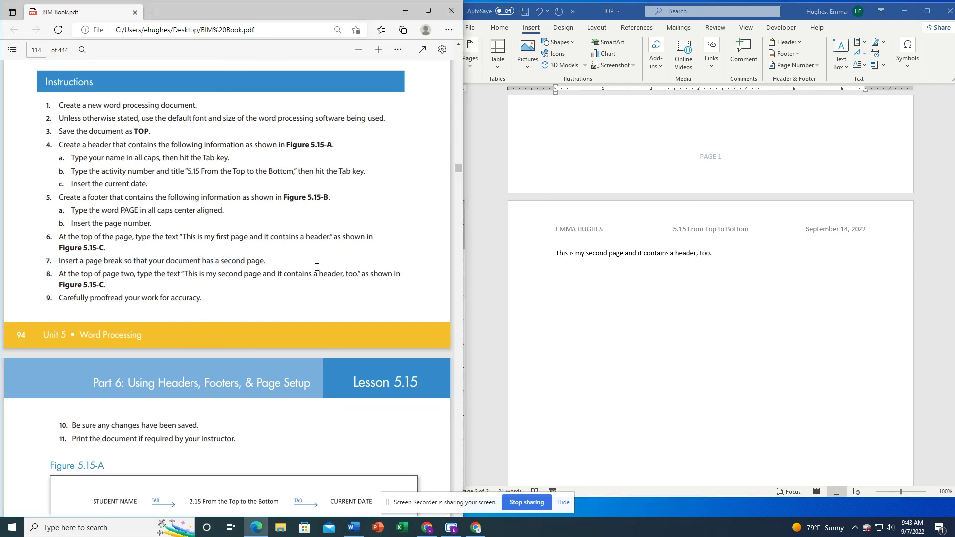
{"action": "scroll", "coordinate": [284, 255], "scroll_direction": "down", "scroll_amount": 3}
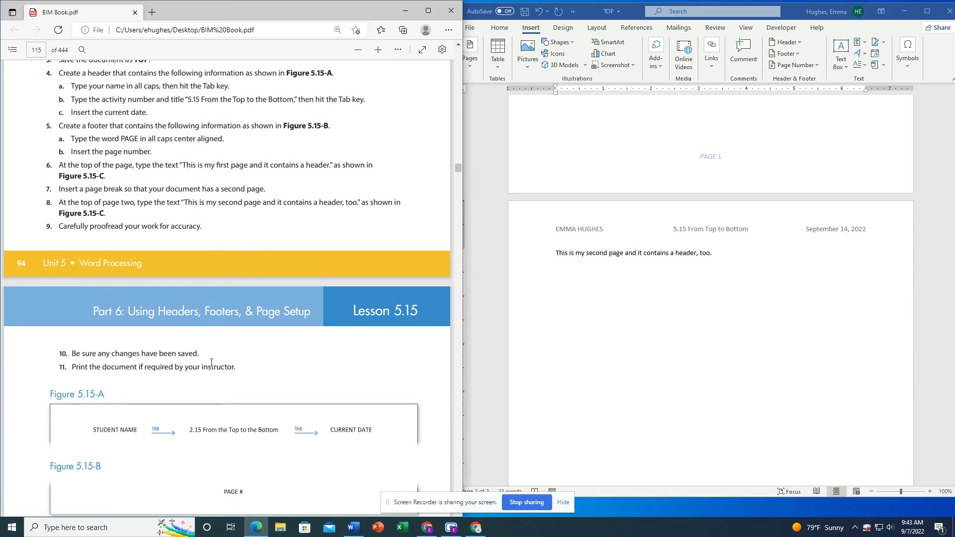
{"action": "left_click", "coordinate": [927, 11]}
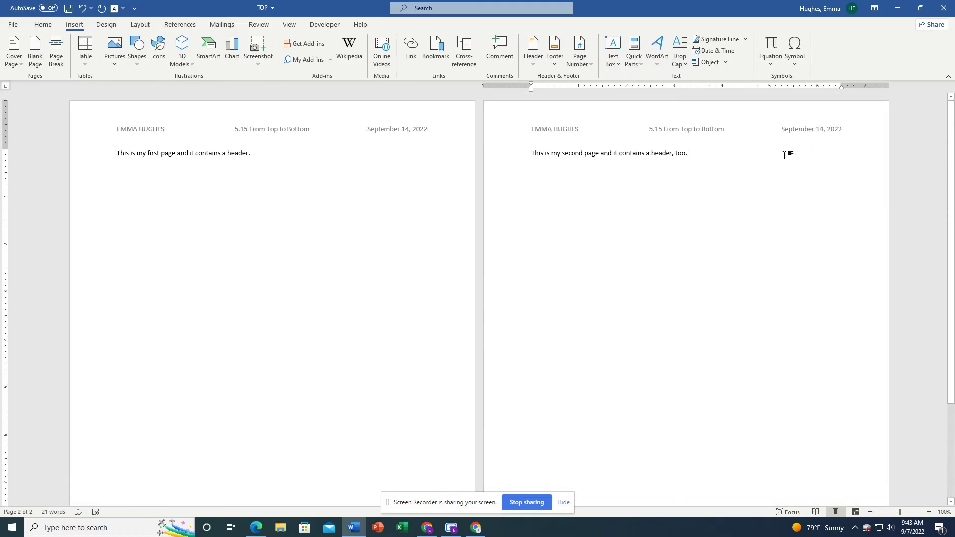
- Save the finished two-page TOP document
{"action": "left_click", "coordinate": [15, 27]}
{"action": "left_click", "coordinate": [41, 143]}
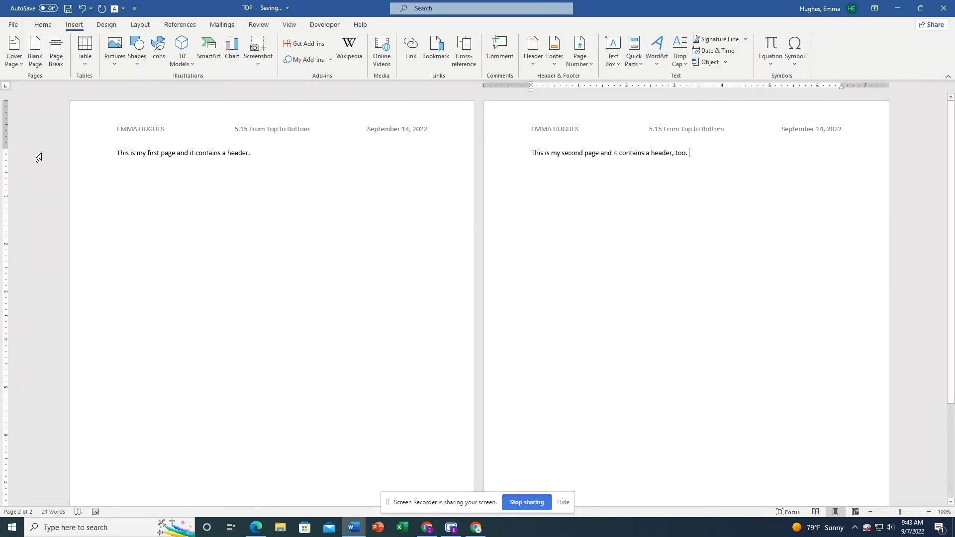